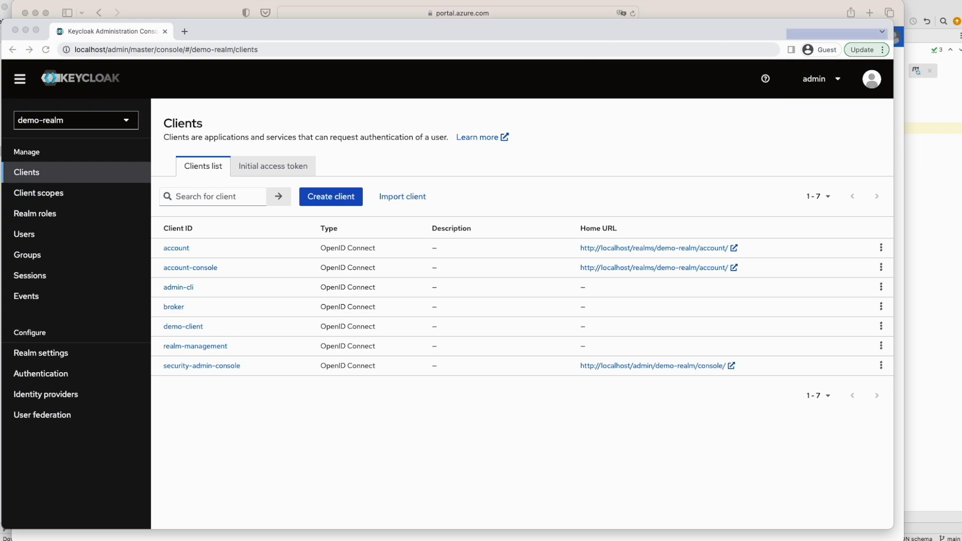
# - Switch to the Azure portal and start a new app registration in Azure Active Directory
pyautogui.click(704, 9)
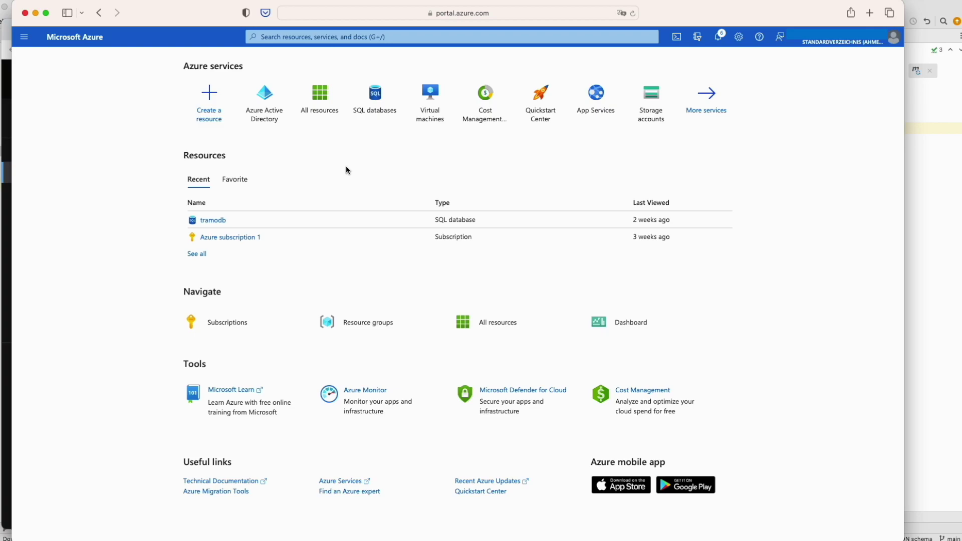
pyautogui.click(270, 117)
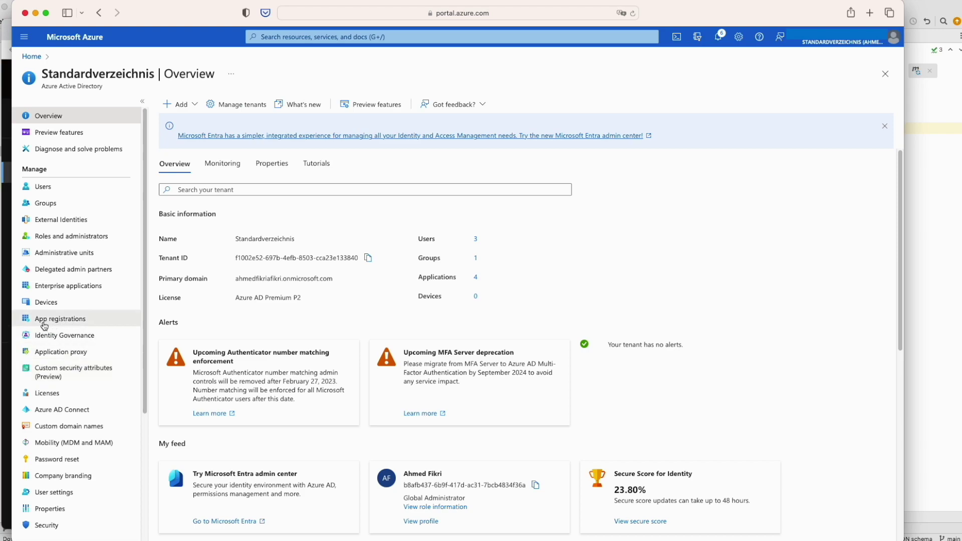
pyautogui.click(66, 324)
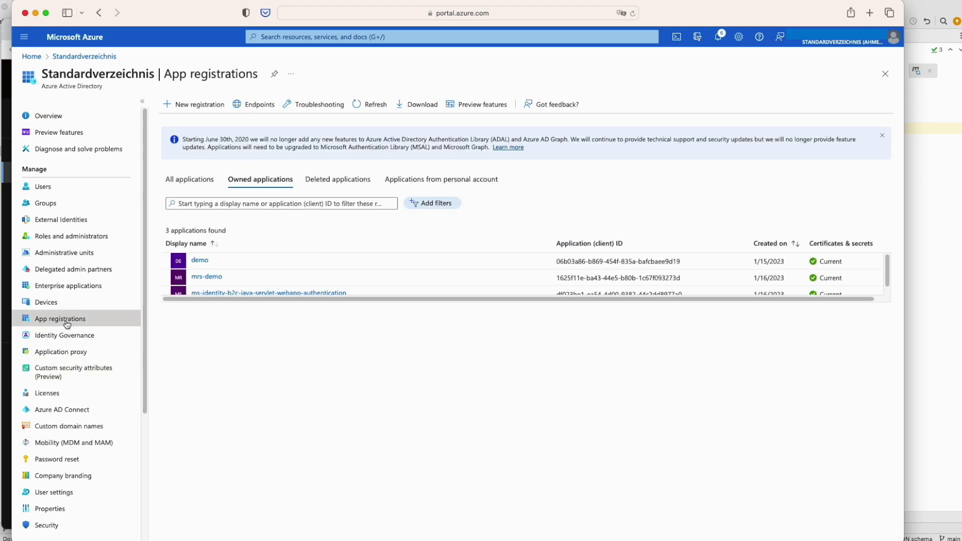
pyautogui.click(203, 109)
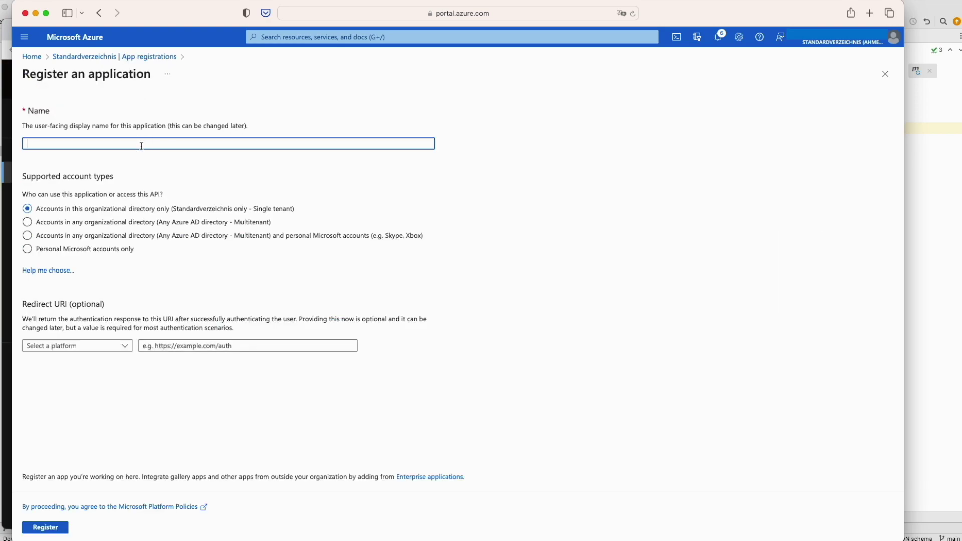
pyautogui.write('webdemo')
pyautogui.click(126, 346)
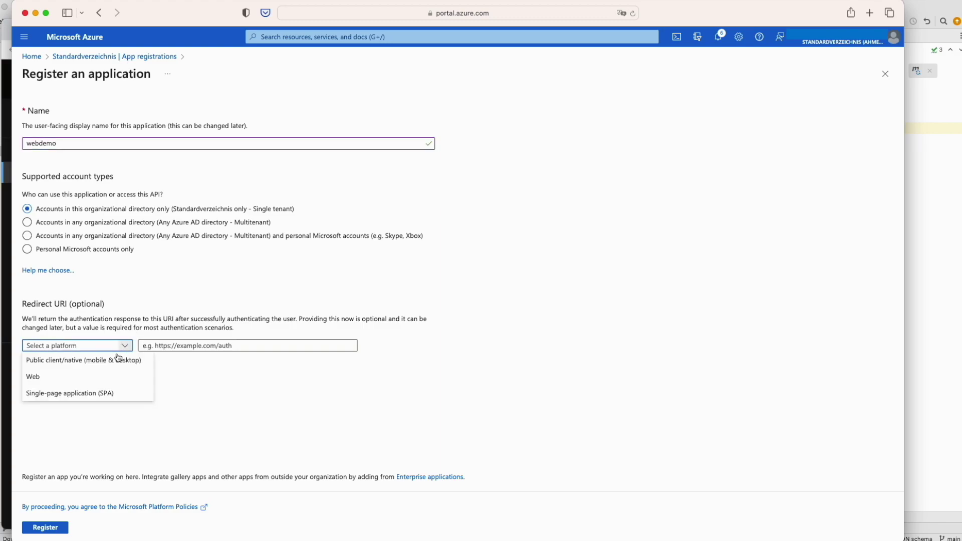
pyautogui.click(50, 382)
pyautogui.click(180, 347)
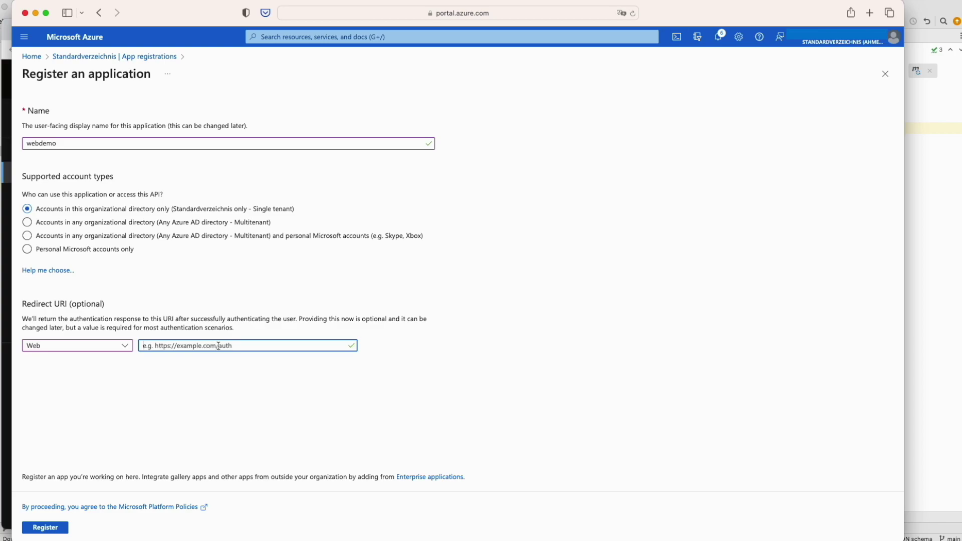
pyautogui.write('http://localhost')
pyautogui.click(61, 530)
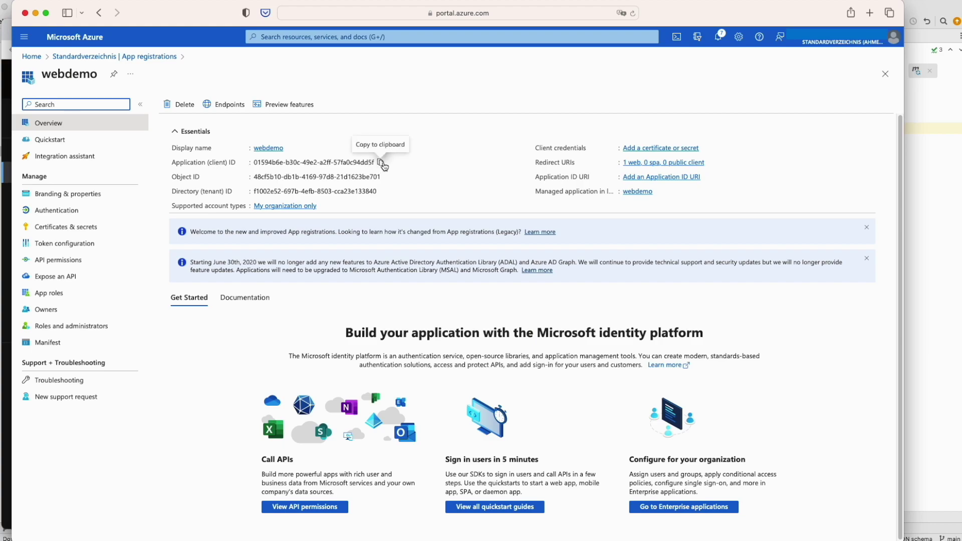
# - Copy webdemo's application (client) ID and paste it into the Untitled 2 text document below the URL
pyautogui.click(382, 163)
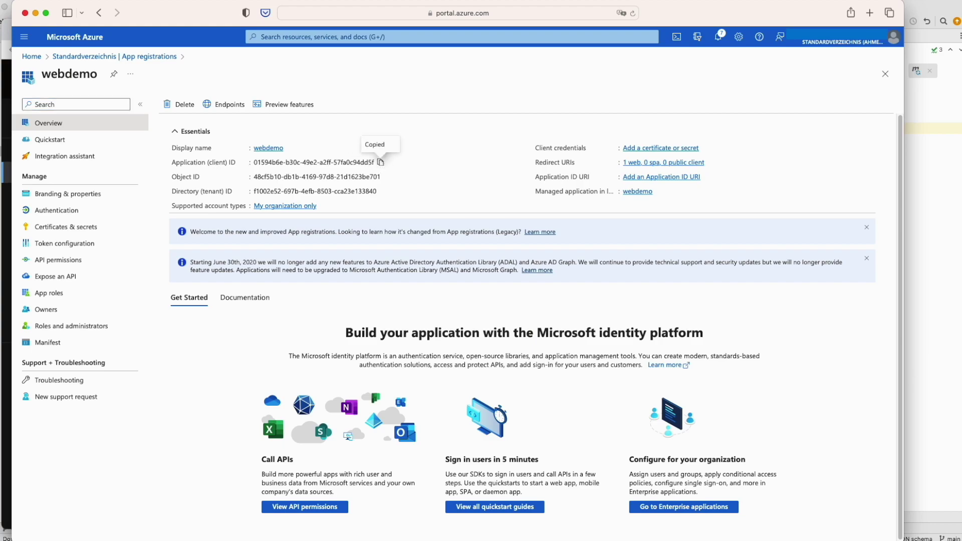
pyautogui.press('super+Tab')
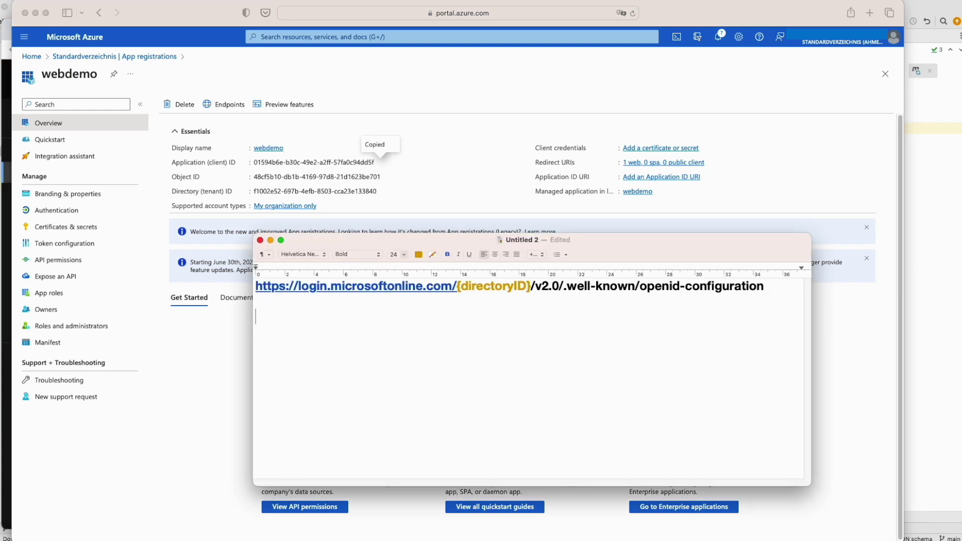
pyautogui.press('super+v')
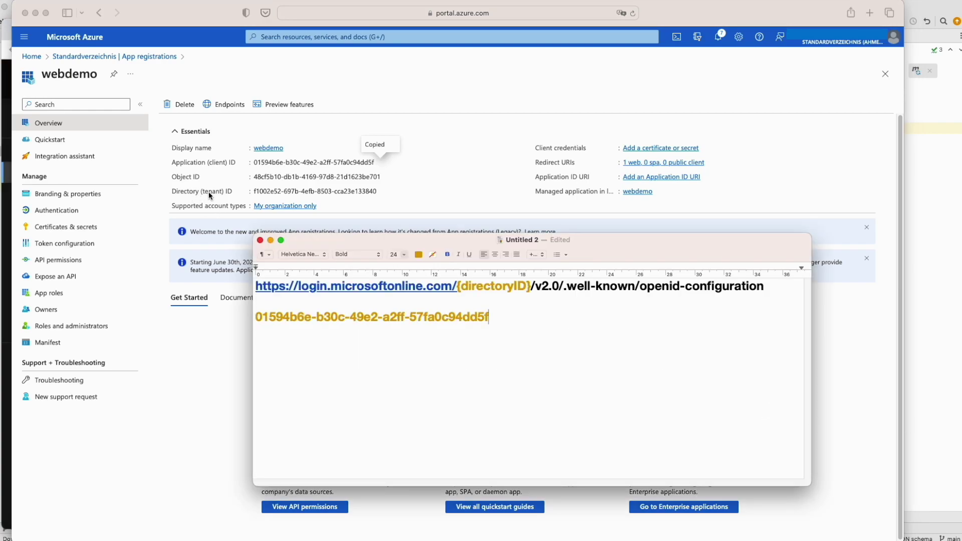
# - Copy webdemo's directory (tenant) ID from the Azure portal and paste it into the Untitled 2 document below the client ID
pyautogui.click(367, 196)
pyautogui.click(383, 192)
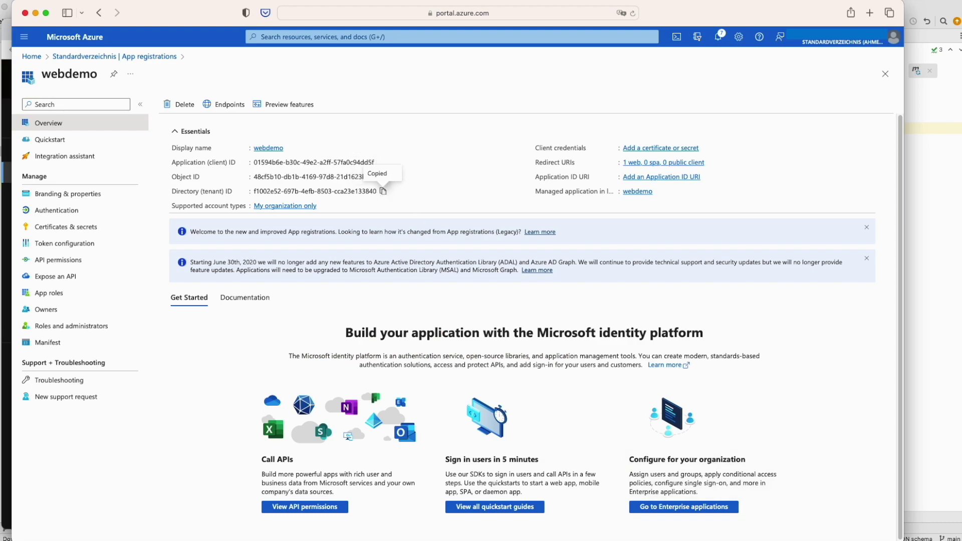
pyautogui.press('super+Tab')
pyautogui.press('super+v')
# - Back in the Azure portal, show webdemo's endpoints and copy the OAuth 2.0 authorization endpoint (v2) URL
pyautogui.click(229, 395)
pyautogui.click(223, 104)
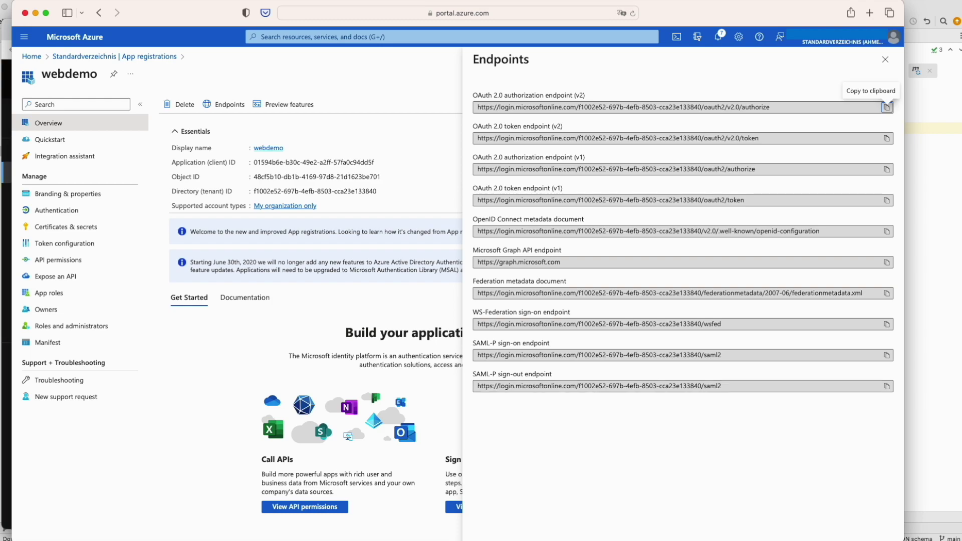
pyautogui.click(886, 107)
# - In the Untitled 2 document, replace the {directoryID} placeholder in the URL with the directory ID cut from its own line
pyautogui.press('super+Tab')
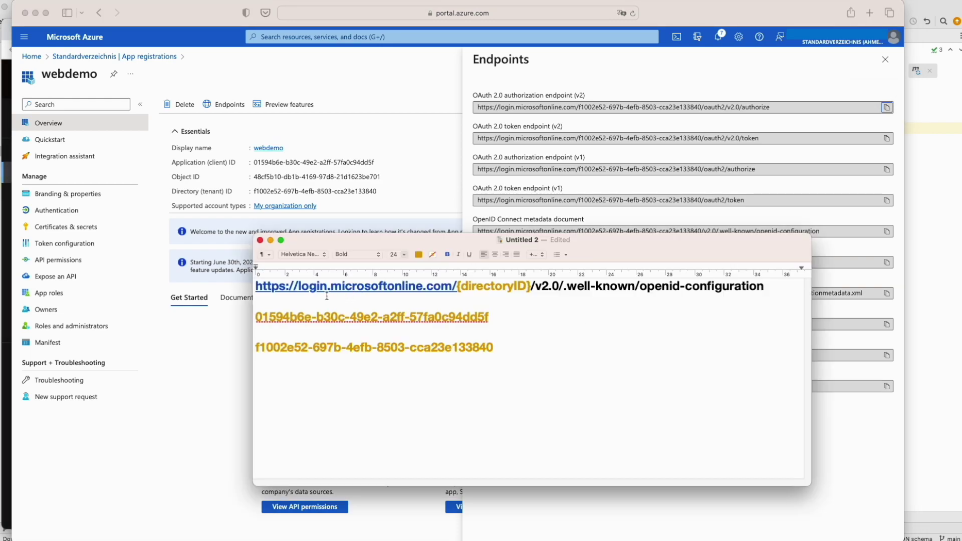
pyautogui.moveTo(496, 348); pyautogui.dragTo(249, 355)
pyautogui.press('cmd+x')
pyautogui.click(530, 286)
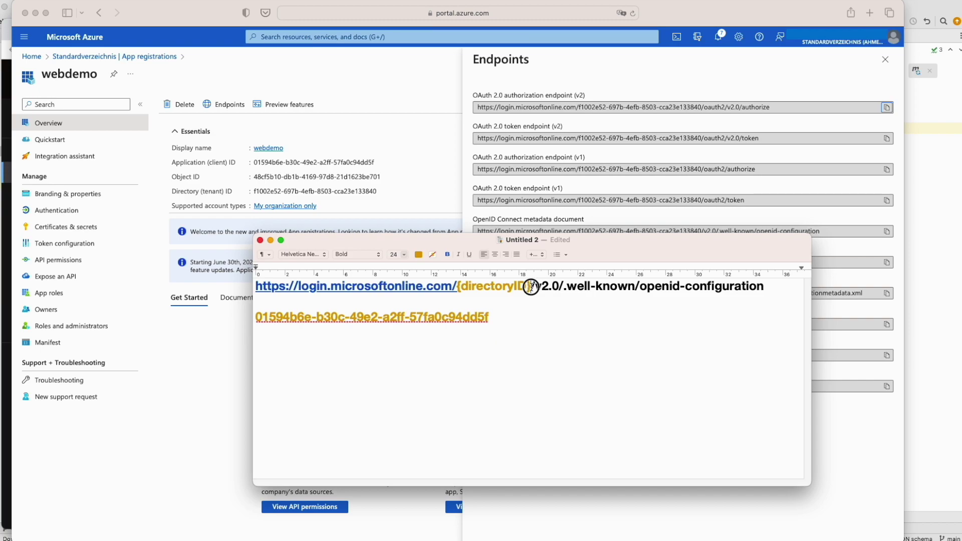
pyautogui.press('BackSpace')
pyautogui.press('BackSpace')
pyautogui.press('BackSpace')
pyautogui.press('BackSpace')
pyautogui.press('BackSpace')
pyautogui.press('BackSpace')
pyautogui.press('BackSpace')
pyautogui.press('BackSpace')
pyautogui.press('BackSpace')
pyautogui.press('BackSpace')
pyautogui.press('BackSpace')
pyautogui.press('BackSpace')
pyautogui.press('BackSpace')
pyautogui.press('cmd+v')
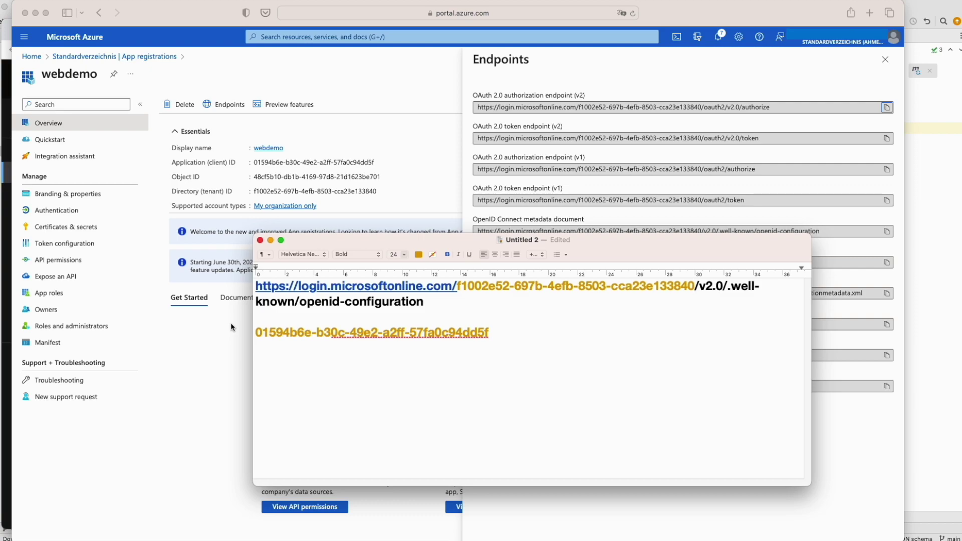
# - Back in the Azure portal, close the endpoints and add a webdemo client secret described as demo-web, expiring after the recommended 180 days
pyautogui.click(201, 330)
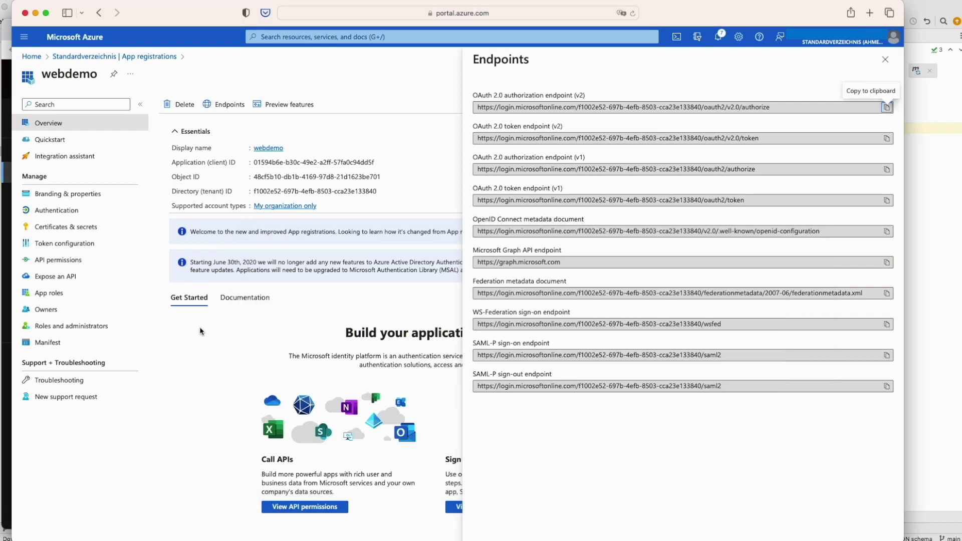
pyautogui.click(884, 60)
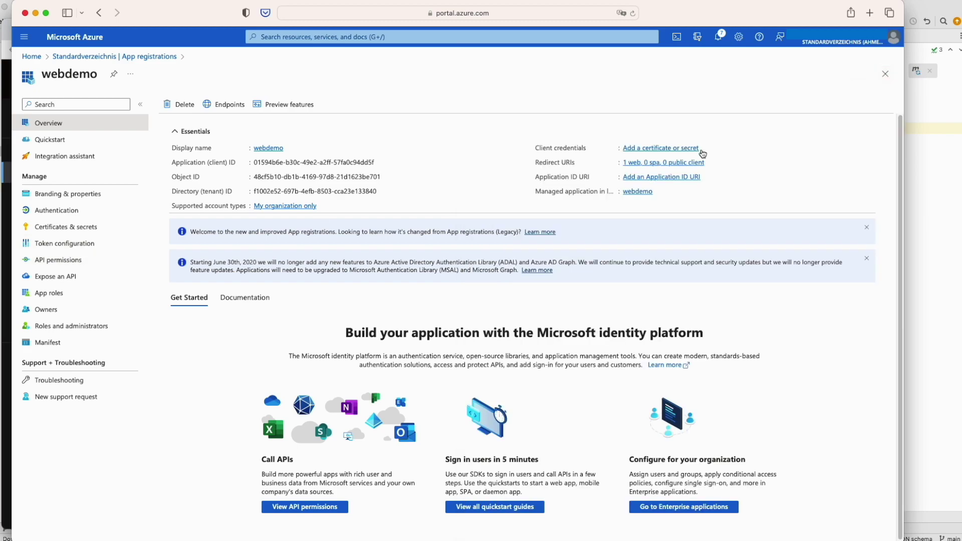
pyautogui.click(79, 232)
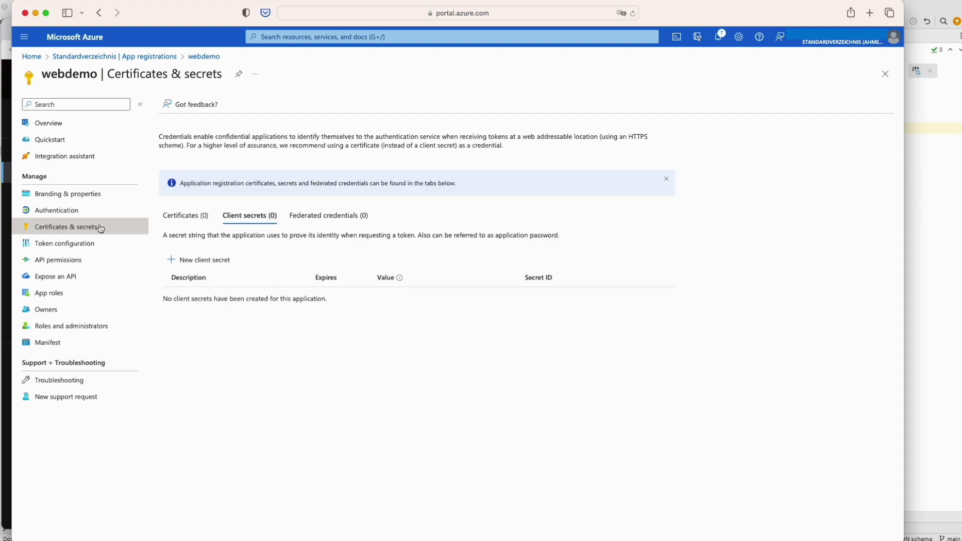
pyautogui.click(206, 260)
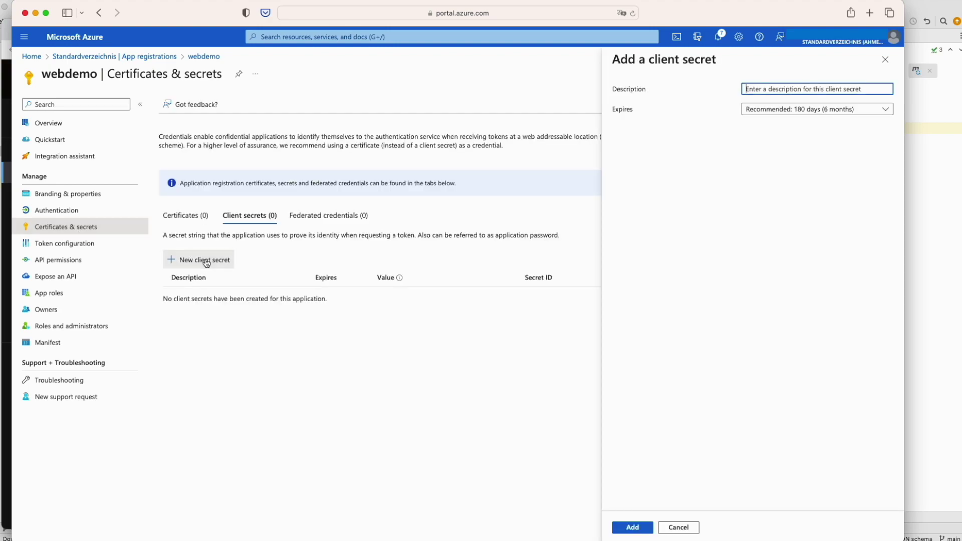
pyautogui.click(772, 90)
pyautogui.write('demo-web')
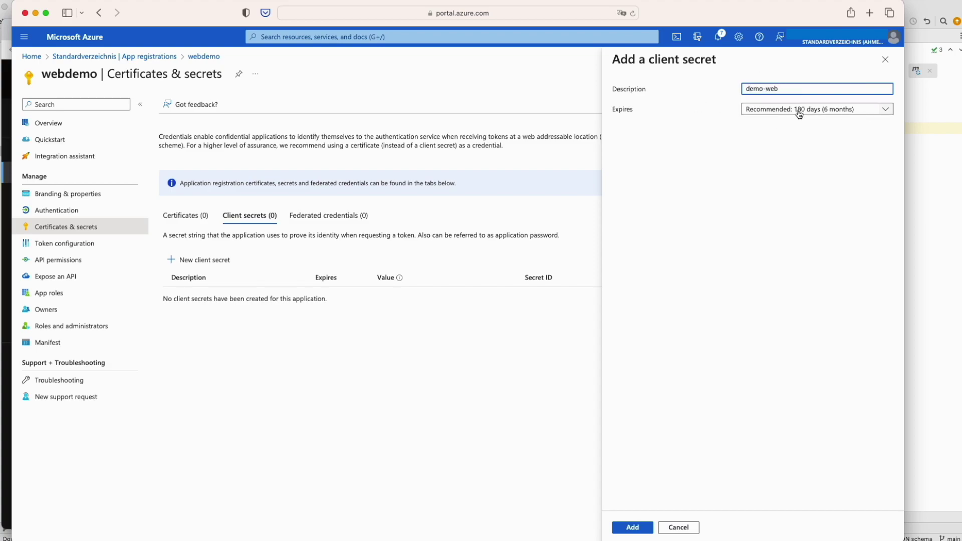
pyautogui.click(869, 113)
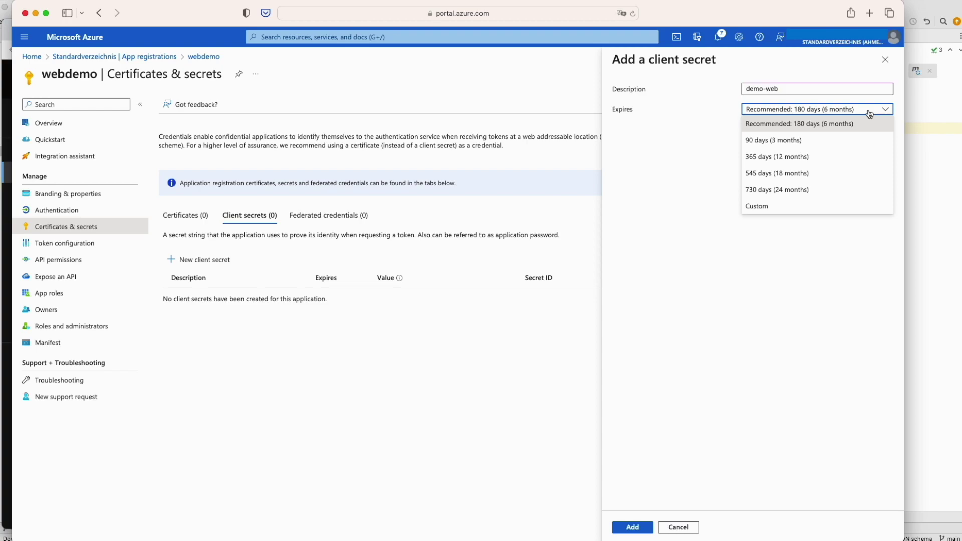
pyautogui.click(870, 113)
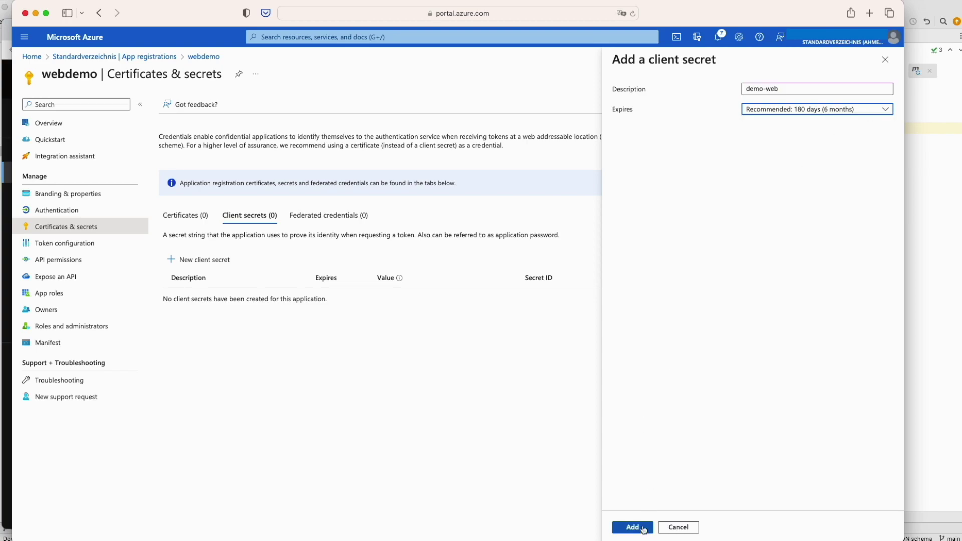
pyautogui.click(644, 529)
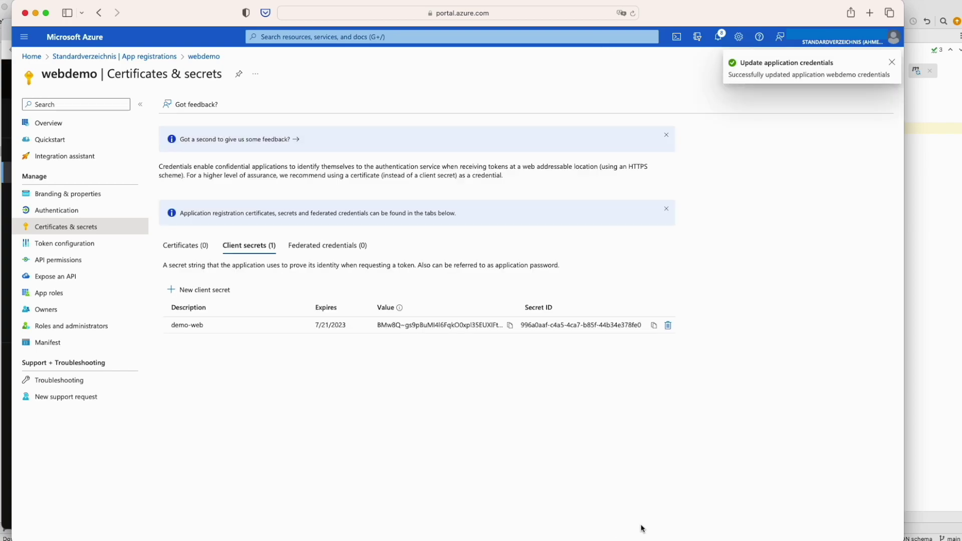
# - Copy the demo-web client secret value and paste it on a new line below the client ID in the Untitled 2 document
pyautogui.click(510, 326)
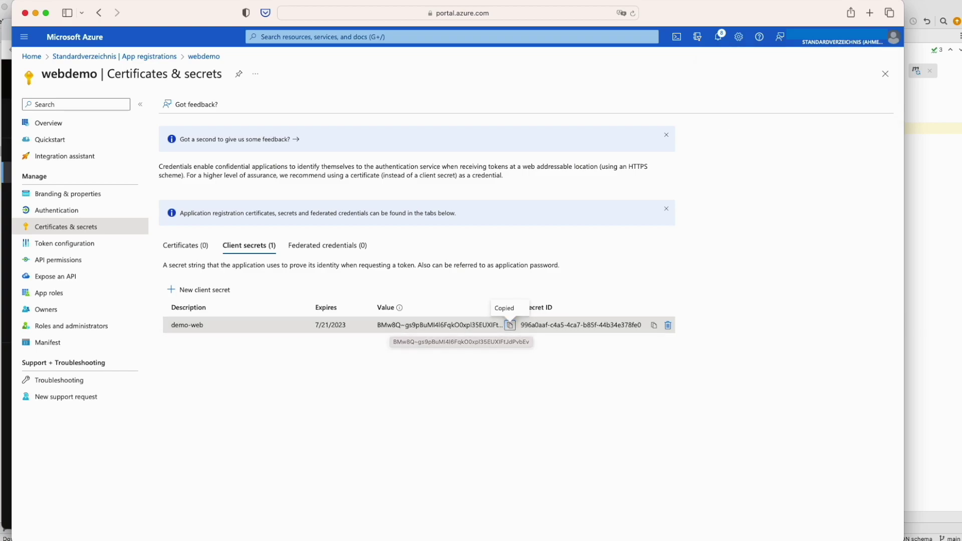
pyautogui.press('super+Tab')
pyautogui.click(502, 335)
pyautogui.press('Return')
pyautogui.press('Return')
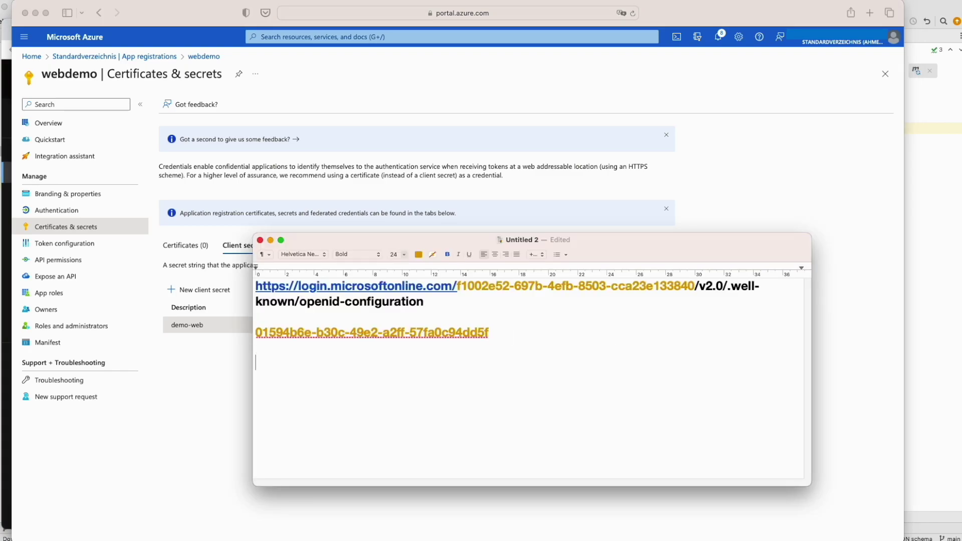
pyautogui.press('super+v')
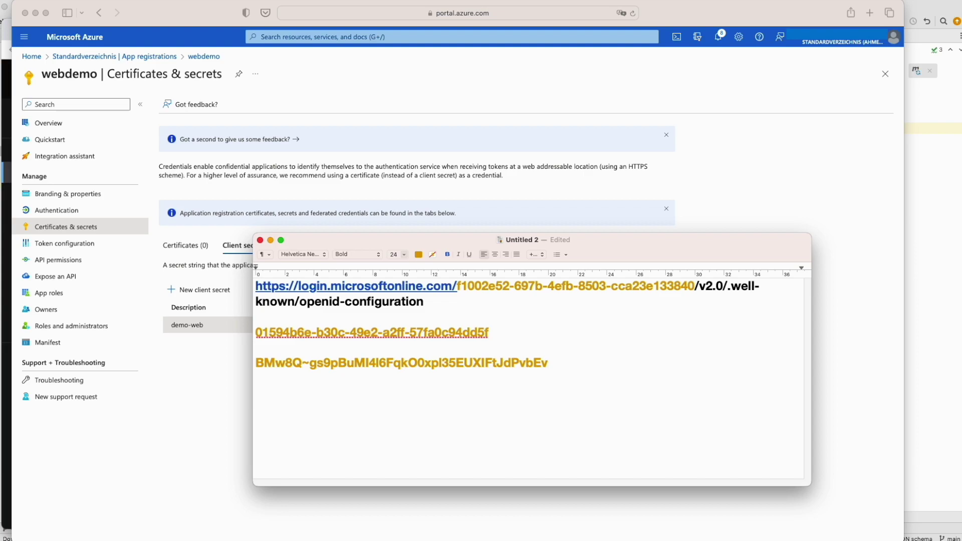
# - Switch to the Keycloak admin console and start adding an OpenID Connect v1.0 identity provider to demo-realm
pyautogui.press('super+Tab')
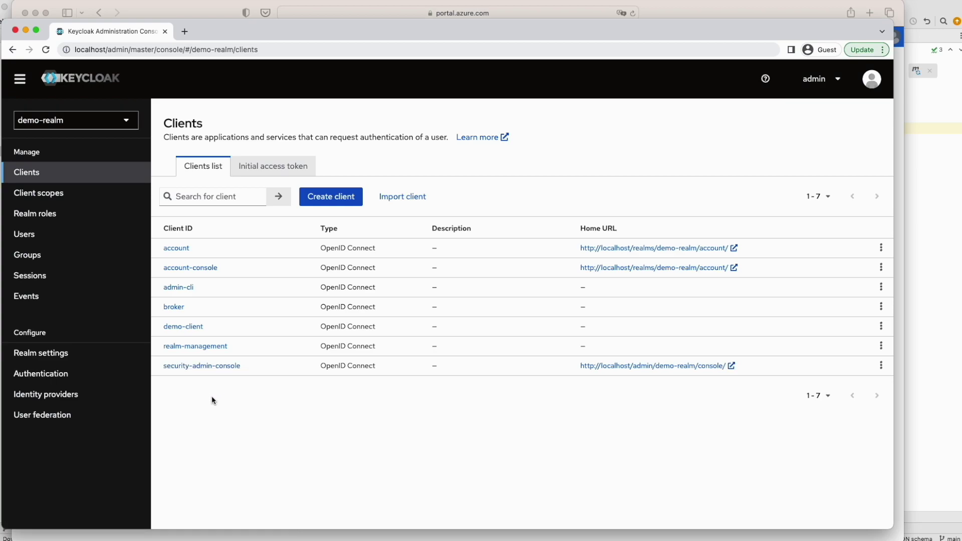
pyautogui.click(51, 400)
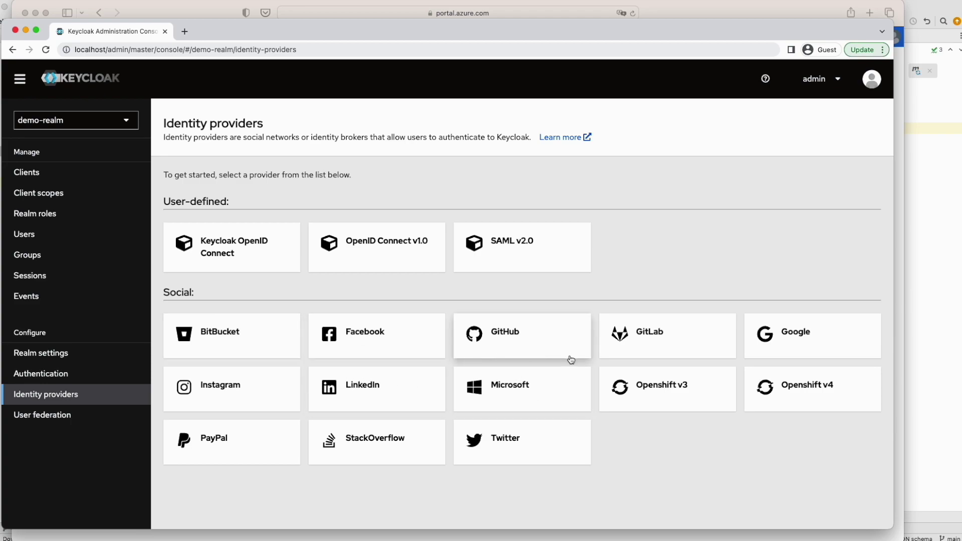
pyautogui.click(371, 254)
# - Set the provider's alias to azure-ad and its display name to Azure AD
pyautogui.moveTo(275, 208); pyautogui.dragTo(254, 209)
pyautogui.write('azure')
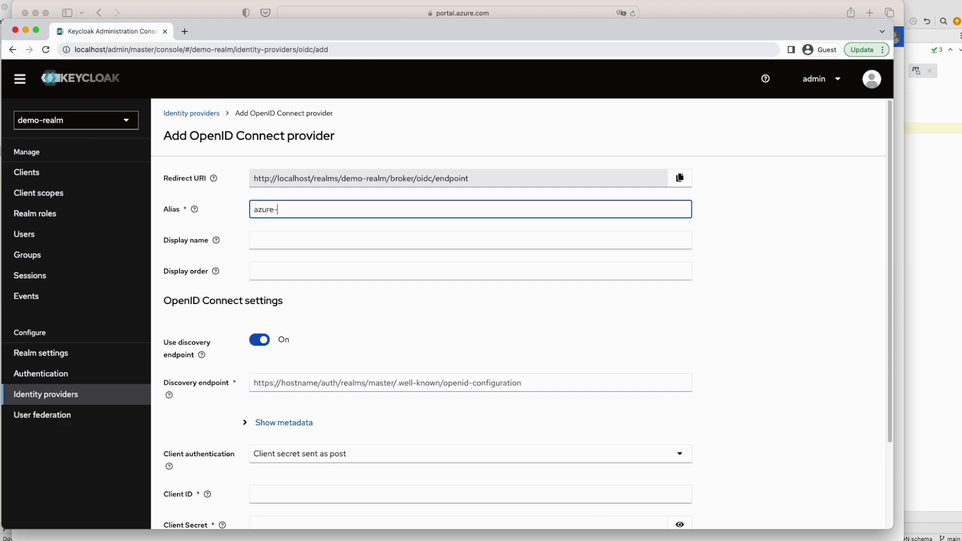
pyautogui.write('-ad')
pyautogui.press('Tab')
pyautogui.click(283, 238)
pyautogui.write('Azure AD')
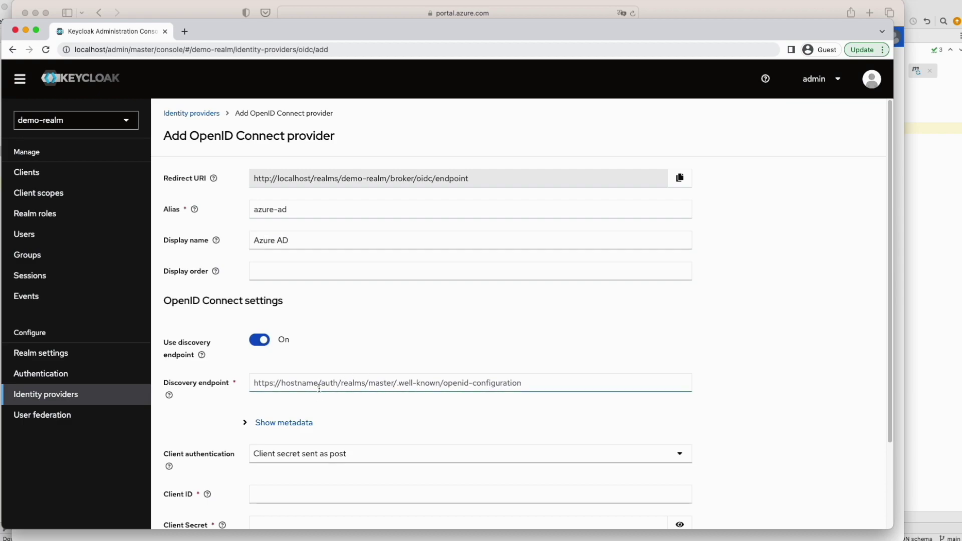
# - Check the metadata fields under the discovery endpoint, and collapse them again
pyautogui.click(245, 423)
pyautogui.scroll(-5, 311, 470)
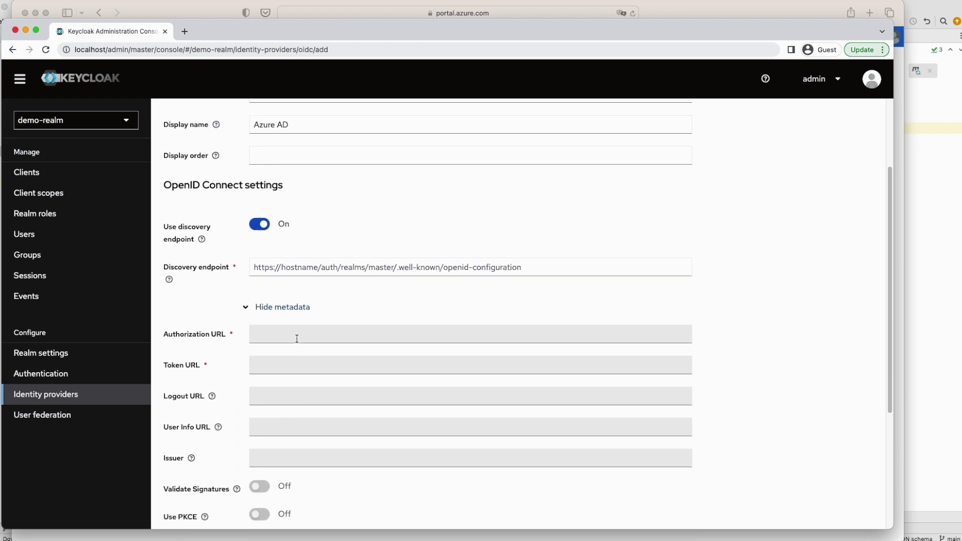
pyautogui.click(245, 307)
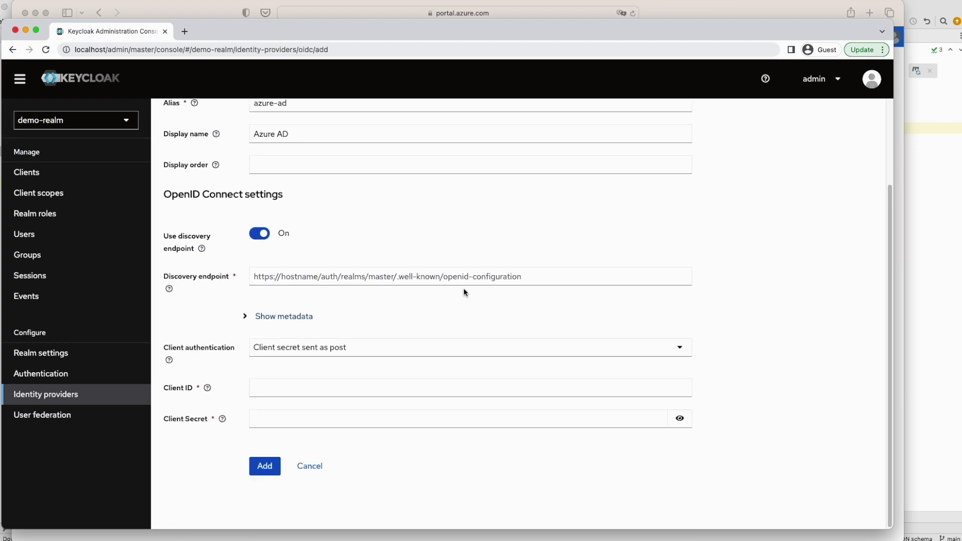
# - Copy the completed openid-configuration URL from the Untitled 2 document into the provider's discovery endpoint
pyautogui.press('super+Tab')
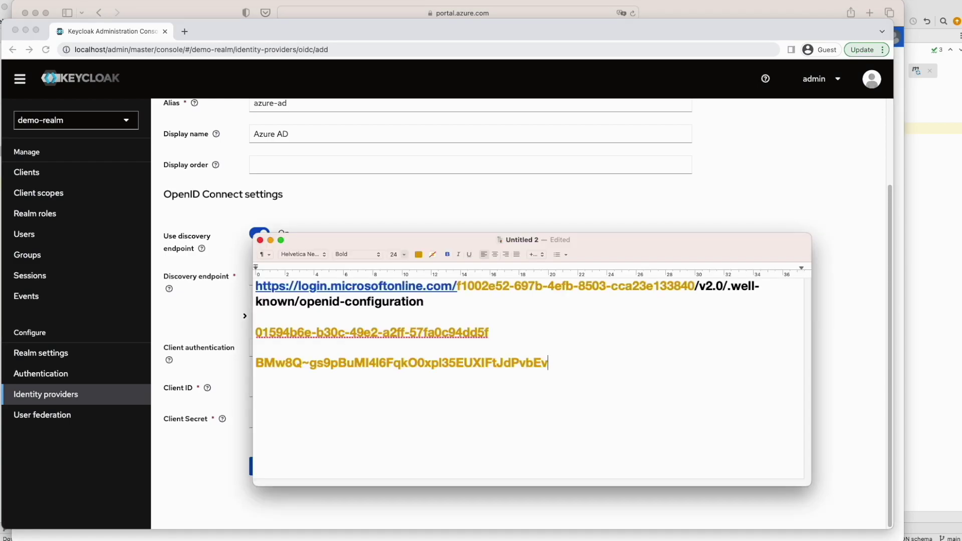
pyautogui.moveTo(424, 302); pyautogui.dragTo(237, 283)
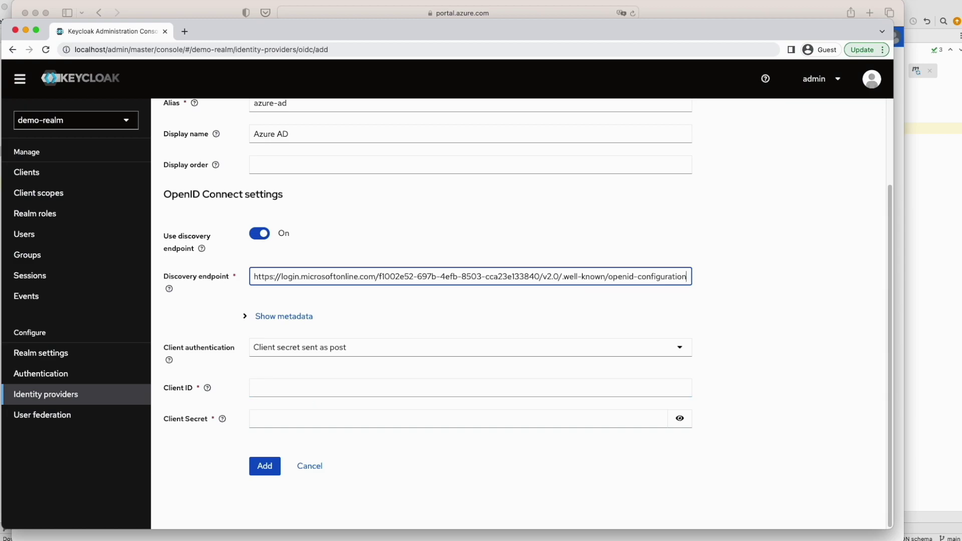
# - Copy the application client ID from the Untitled 2 document into the identity provider's Client ID
pyautogui.press('super+Tab')
pyautogui.moveTo(735, 246); pyautogui.dragTo(735, 107)
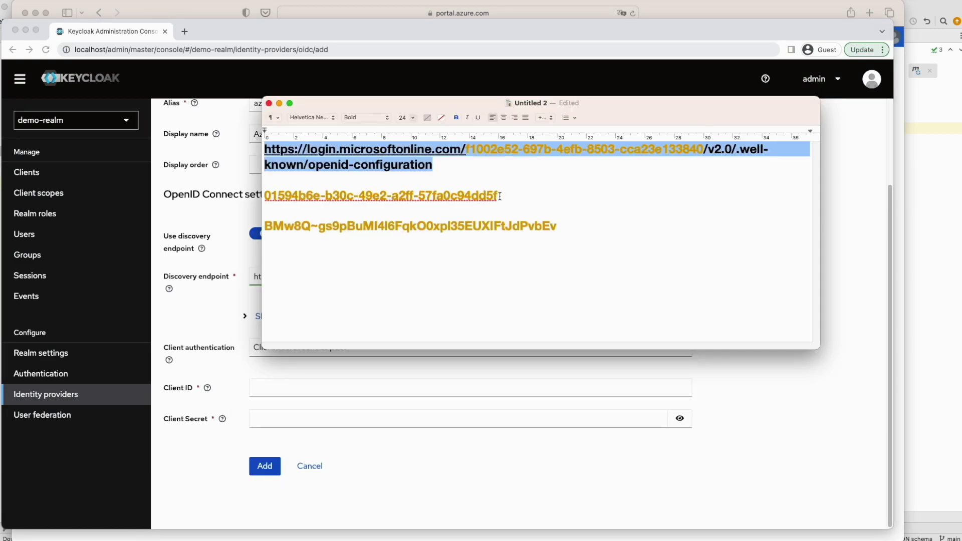
pyautogui.moveTo(501, 194); pyautogui.dragTo(256, 194)
pyautogui.press('super+c')
pyautogui.press('super+Tab')
pyautogui.click(351, 387)
pyautogui.press('super+v')
# - Copy the client secret from the Untitled 2 document into the identity provider's Client Secret
pyautogui.press('super+Tab')
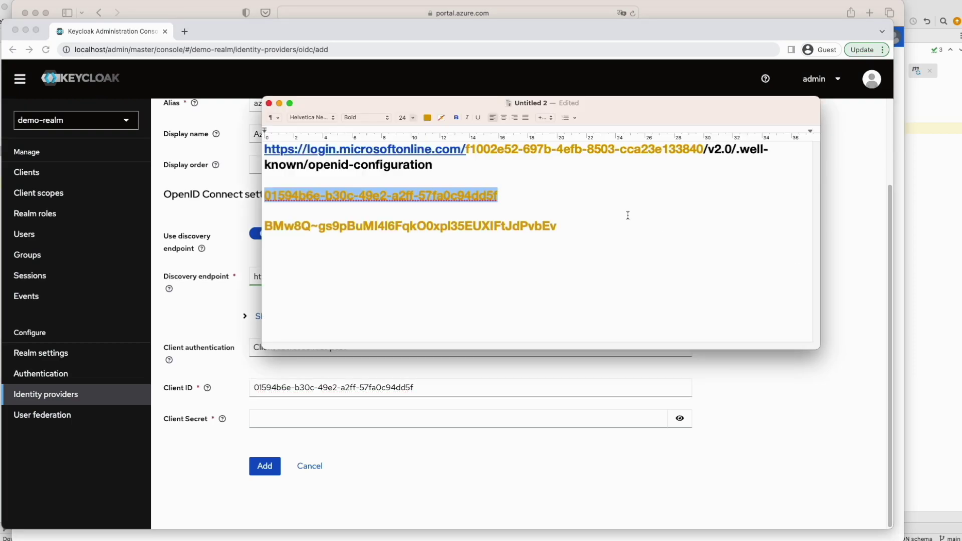
pyautogui.moveTo(637, 219); pyautogui.dragTo(206, 224)
pyautogui.press('super+c')
pyautogui.click(313, 425)
pyautogui.press('super+v')
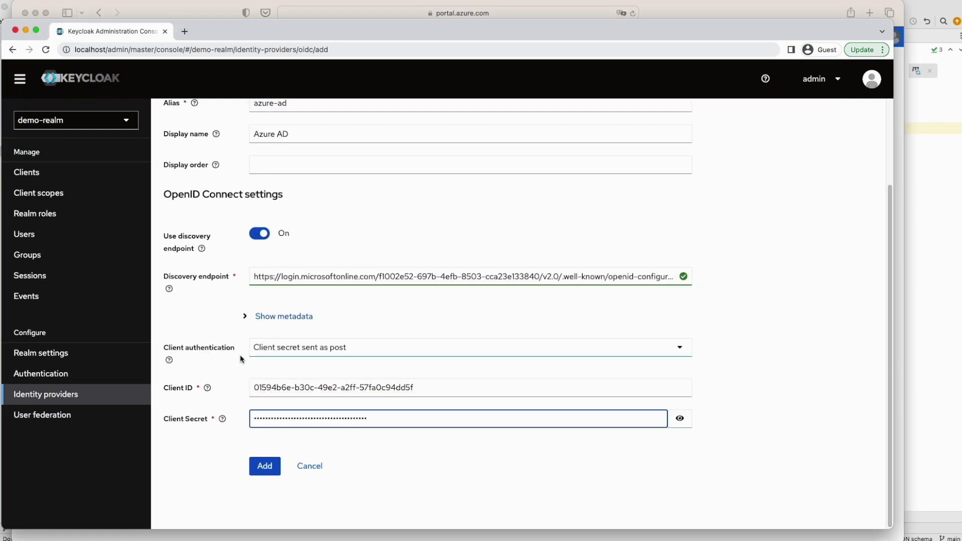
# - Set the client authentication to Client secret sent as basic auth and add the identity provider
pyautogui.click(681, 349)
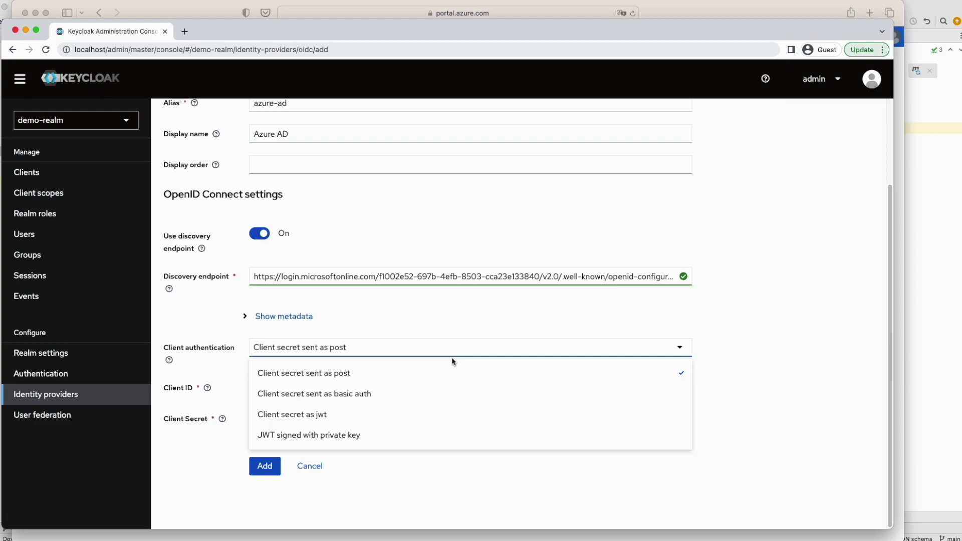
pyautogui.click(359, 393)
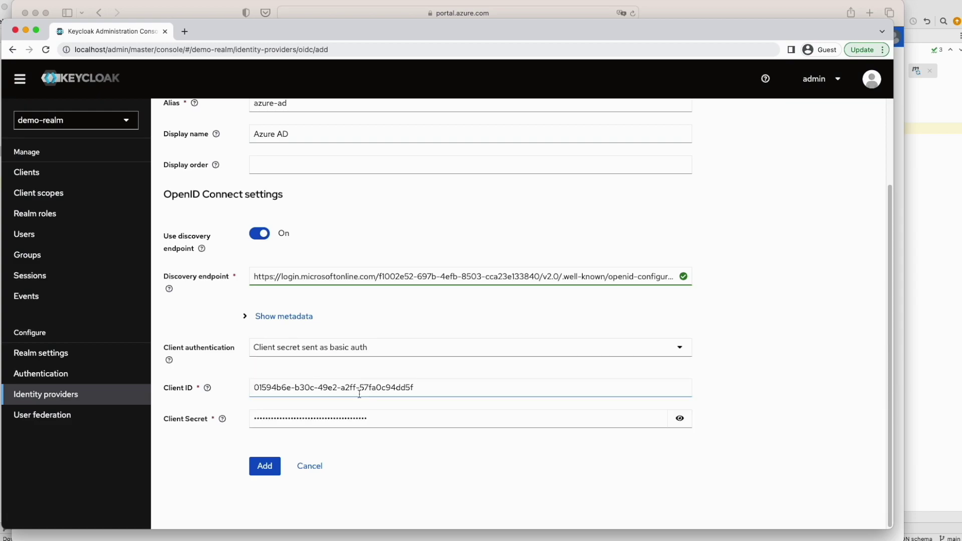
pyautogui.click(264, 466)
# - Review the OpenID Connect settings of the new azure-ad provider and save them
pyautogui.scroll(-1, 506, 382)
pyautogui.scroll(-5, 506, 382)
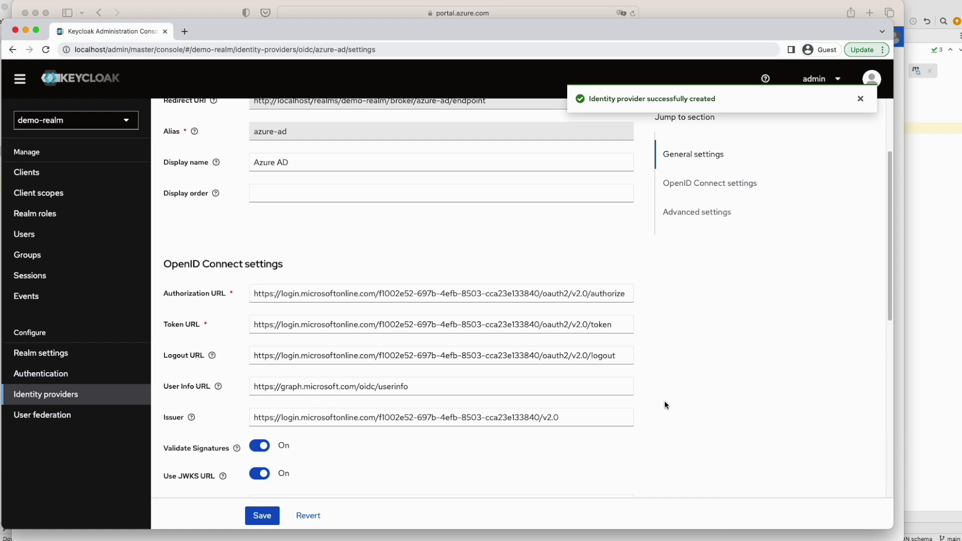
pyautogui.scroll(-9, 664, 405)
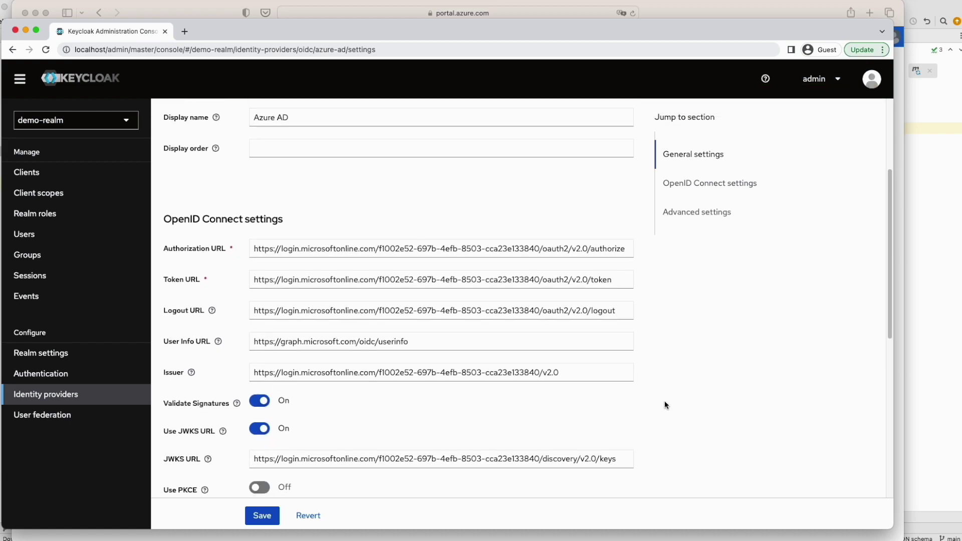
pyautogui.click(262, 516)
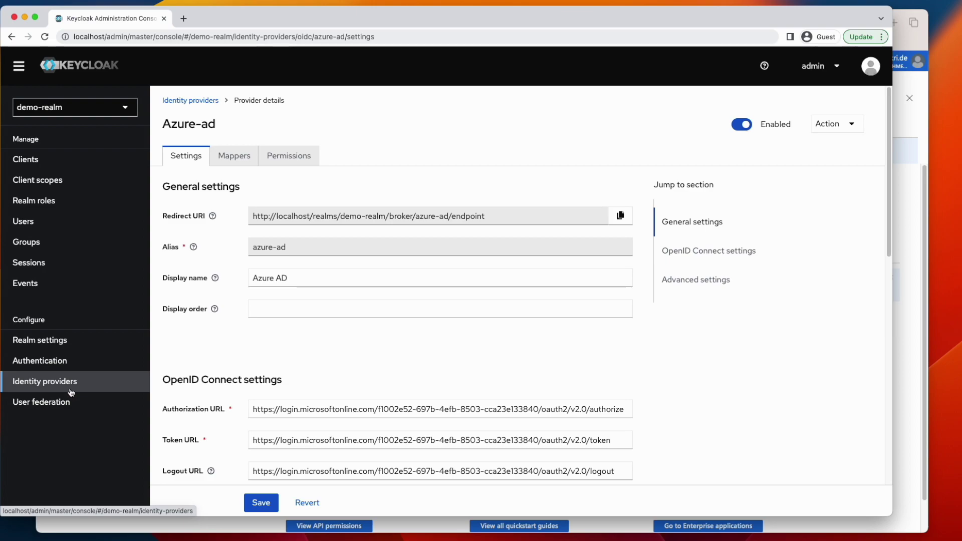
# - Copy the complete redirect URI from the azure-ad provider's general settings
pyautogui.click(256, 221)
pyautogui.moveTo(257, 221)
pyautogui.mouseDown()
pyautogui.moveTo(241, 220)
pyautogui.moveTo(269, 215)
pyautogui.moveTo(259, 215)
pyautogui.mouseUp()
pyautogui.press('super+a')
pyautogui.press('super+c')
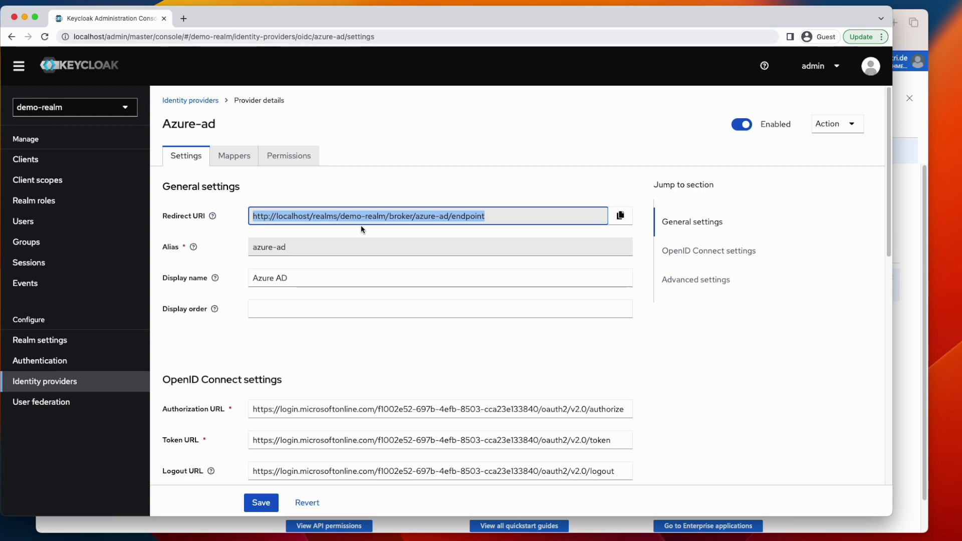
pyautogui.click(194, 523)
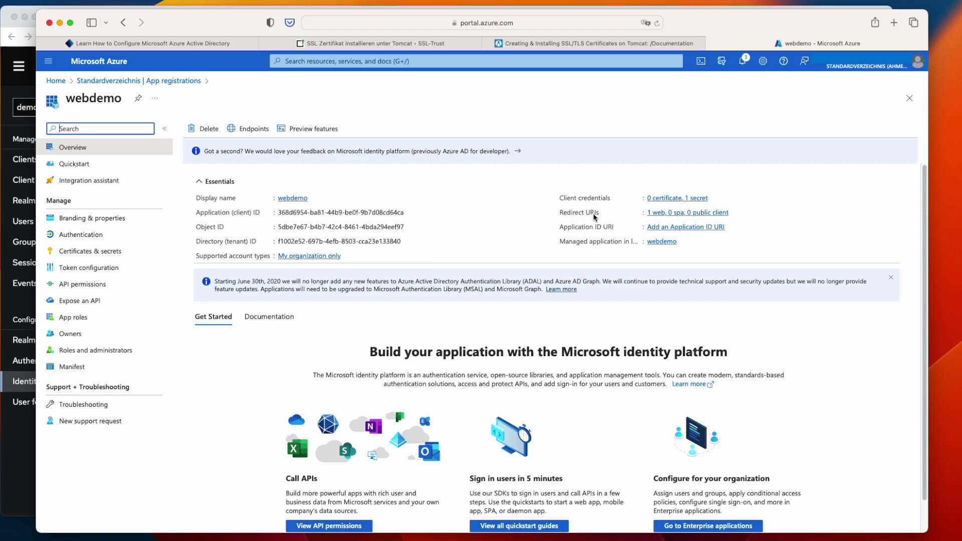
pyautogui.click(662, 213)
pyautogui.click(257, 295)
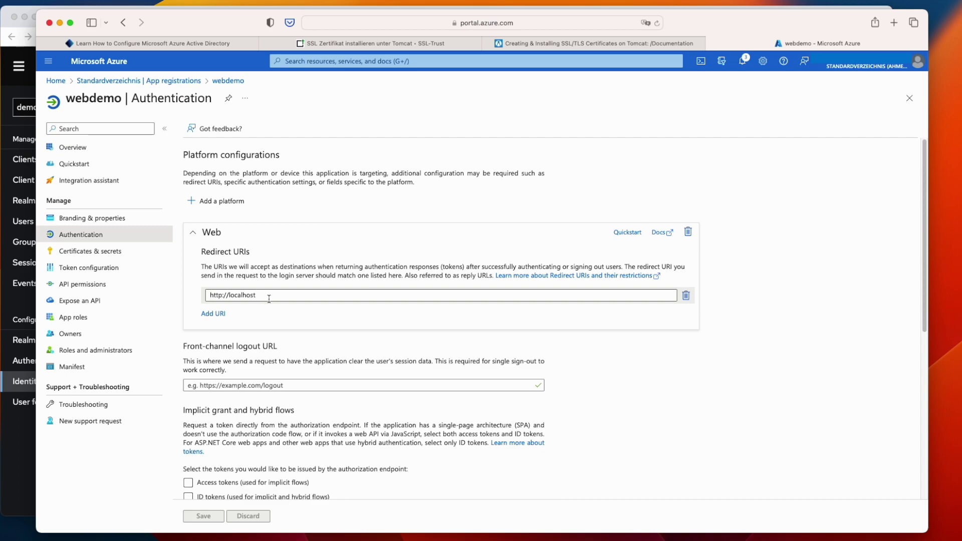
pyautogui.click(690, 298)
pyautogui.click(215, 296)
pyautogui.click(380, 294)
pyautogui.press('super+v')
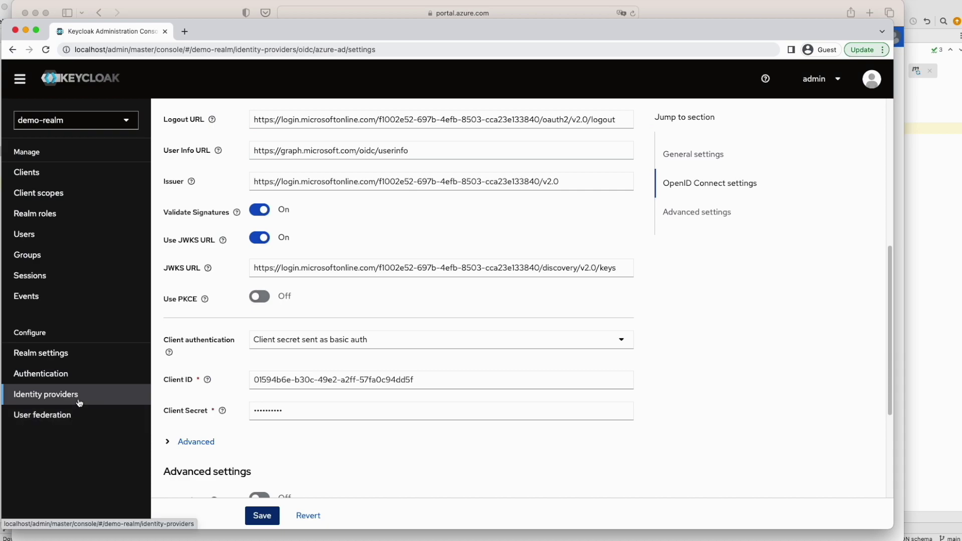
# - Open the account-console client's home URL from demo-realm's Keycloak clients and start signing in with Azure AD
pyautogui.click(31, 172)
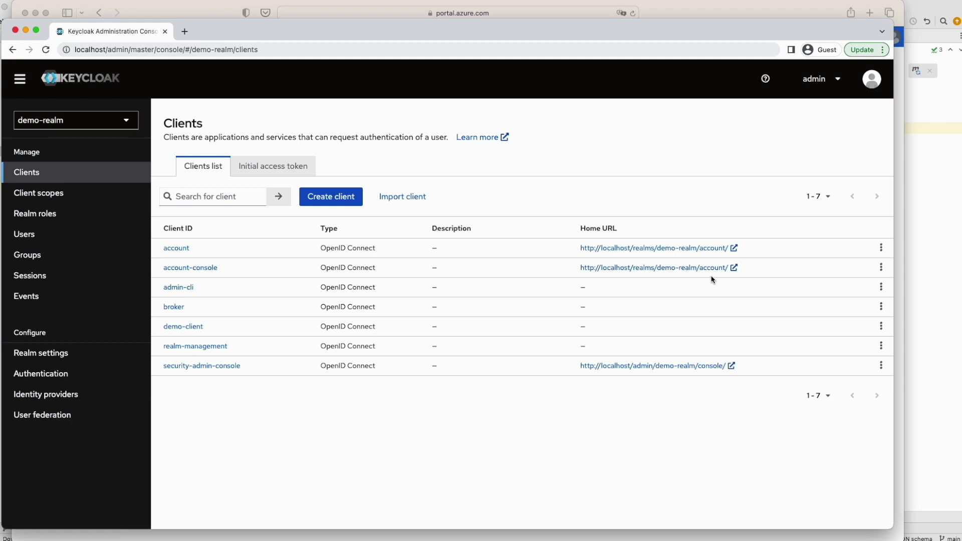
pyautogui.click(704, 268)
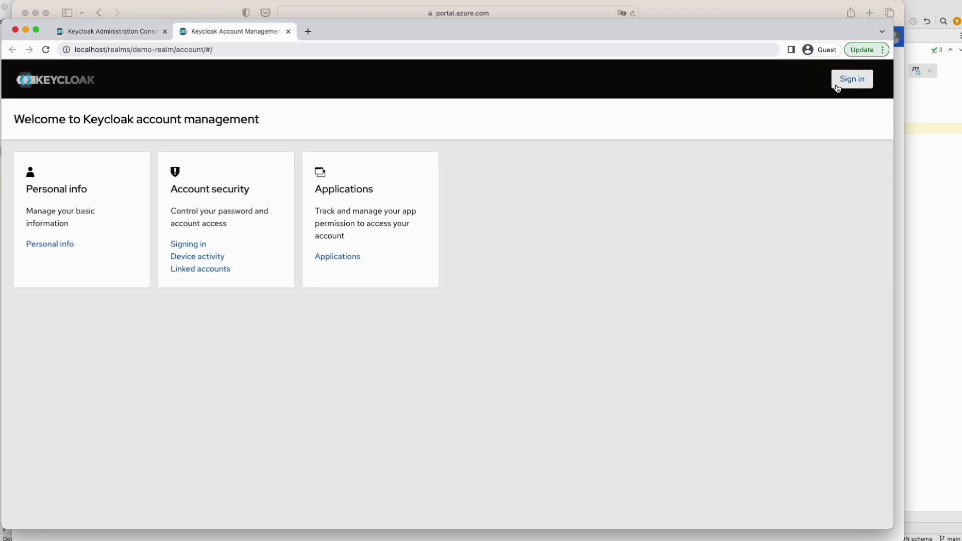
pyautogui.click(853, 80)
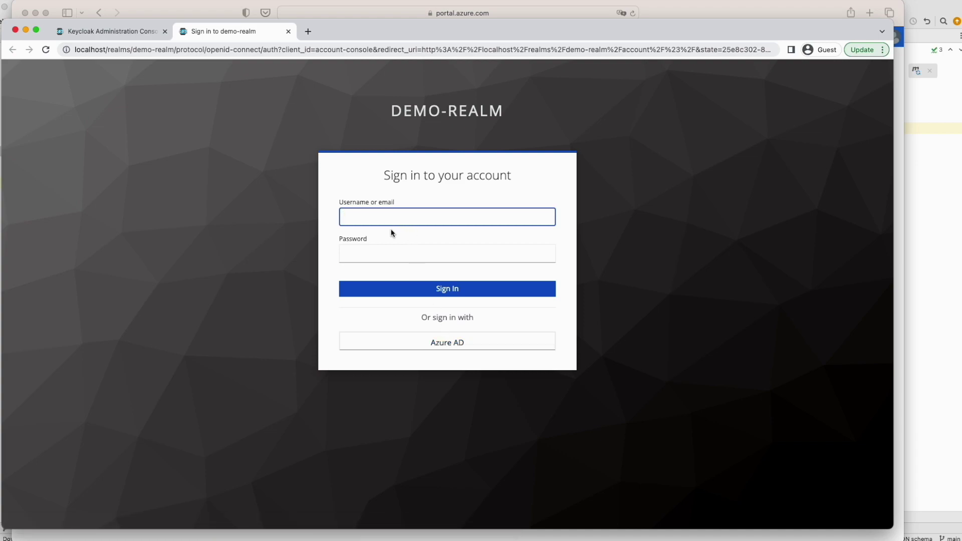
pyautogui.click(447, 343)
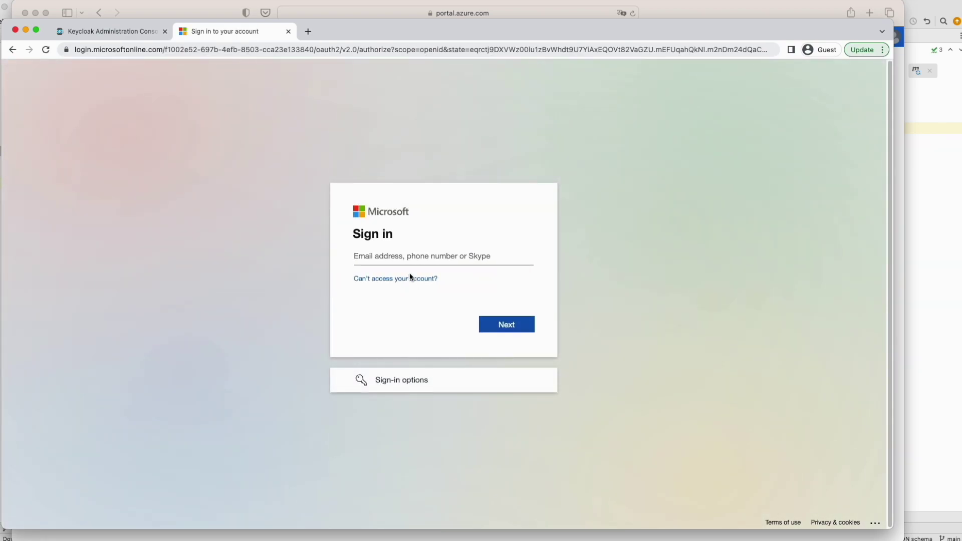
# - Check keycloak.json in the webapp-sso project, and start Tomcat from the terminal with tomstart
pyautogui.press('super+Tab')
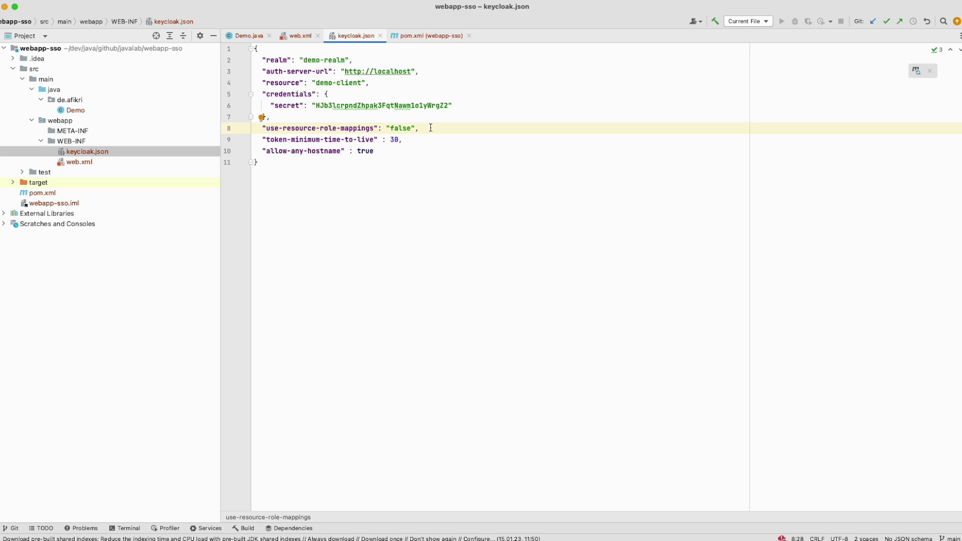
pyautogui.press('super+Tab')
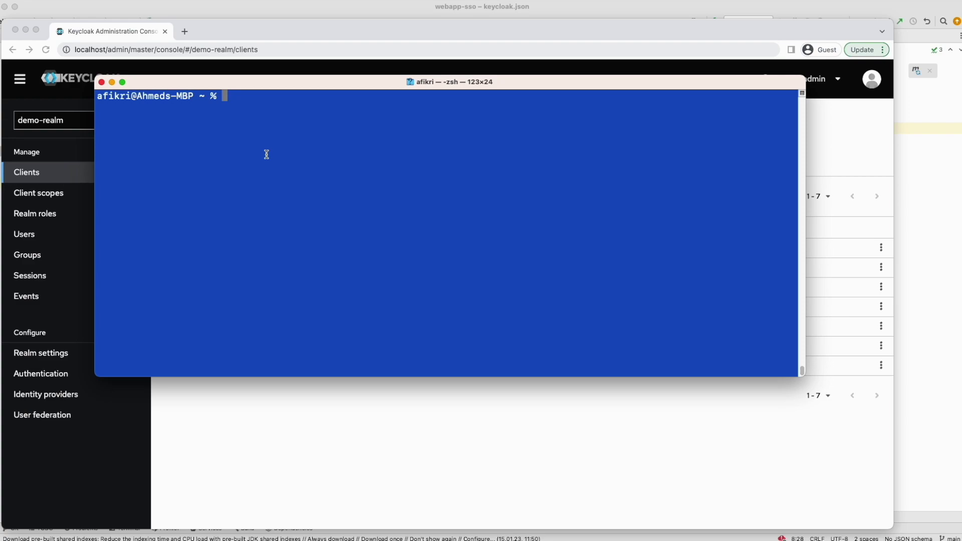
pyautogui.write('tomstart')
pyautogui.press('Return')
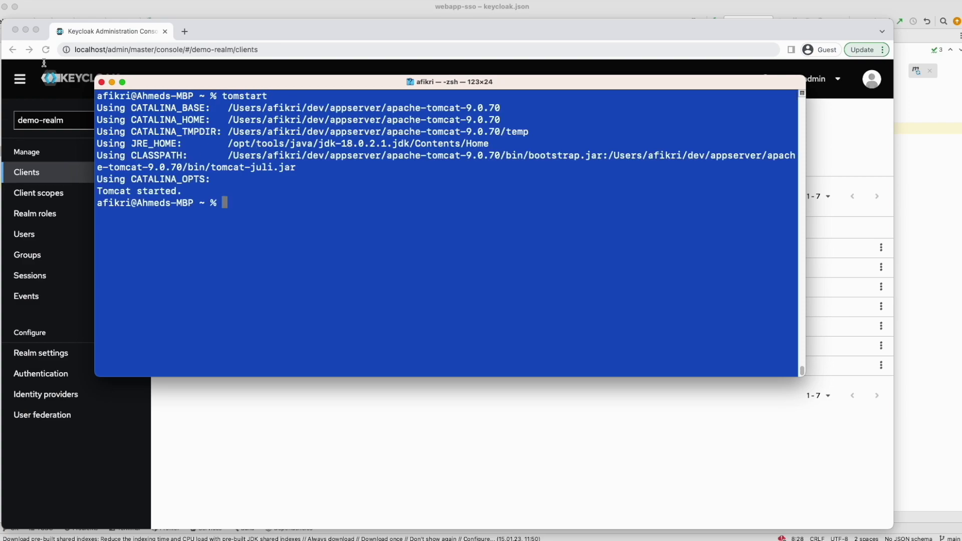
# - Load localhost:8088/websso in a new browser tab and choose Azure AD as the sign-in method
pyautogui.click(185, 31)
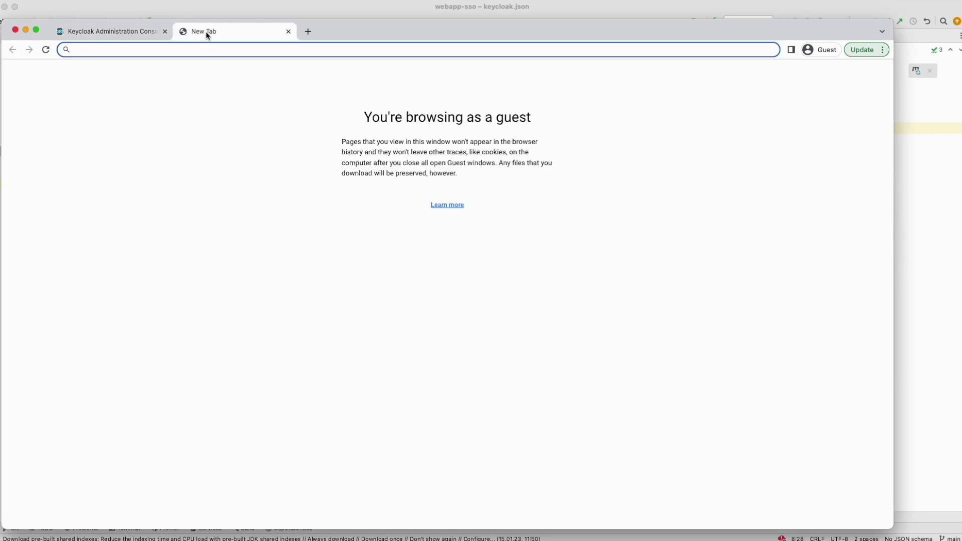
pyautogui.write('loc')
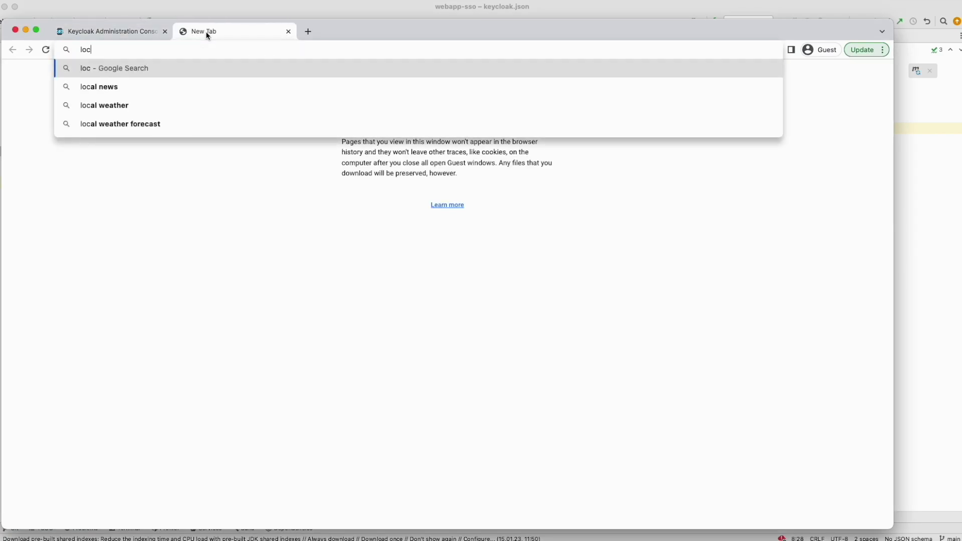
pyautogui.write('alhos')
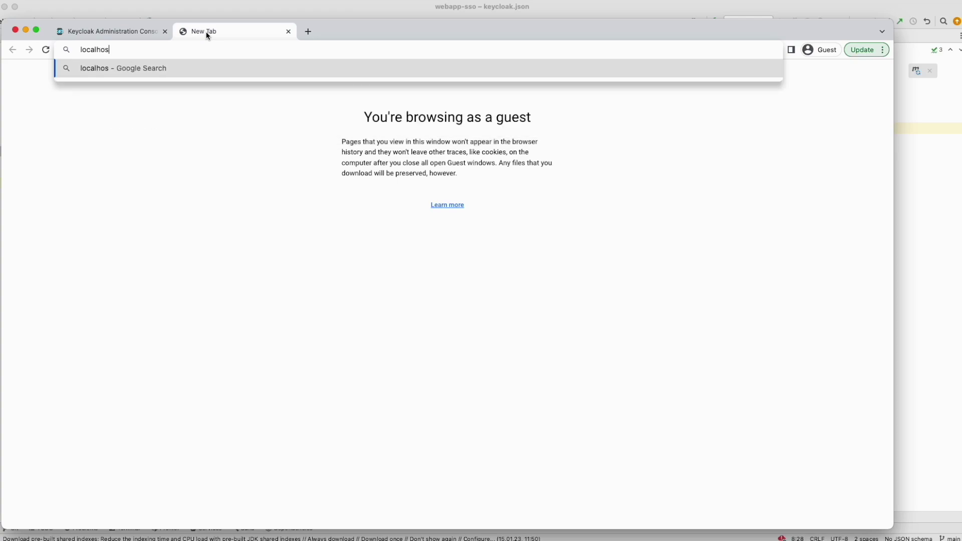
pyautogui.write('t:8080/websso')
pyautogui.press('Return')
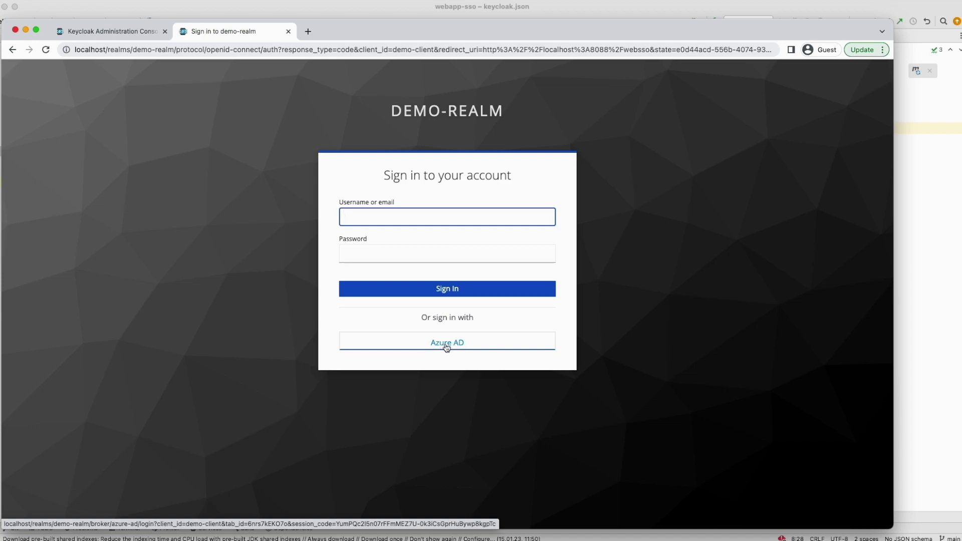
pyautogui.click(463, 349)
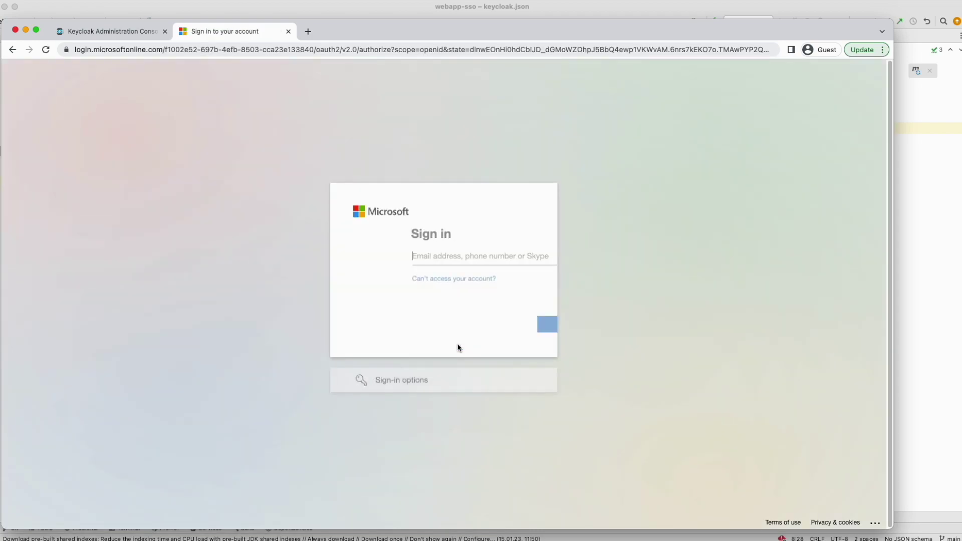